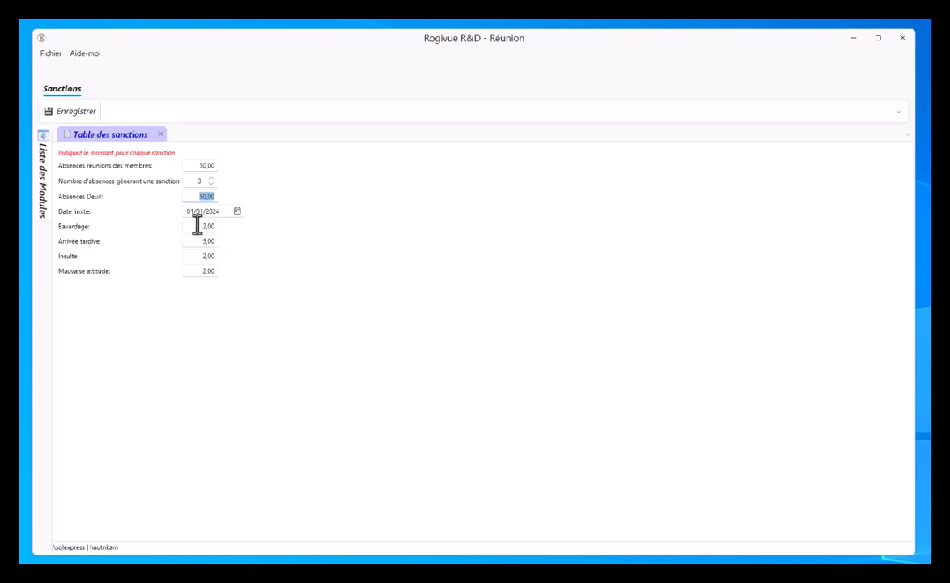
# - Go through the discipline amounts from Bavardage to Mauvaise attitude, then save and close the sanctions table
pyautogui.click(202, 226)
pyautogui.click(199, 241)
pyautogui.click(195, 256)
pyautogui.click(195, 271)
pyautogui.click(64, 113)
pyautogui.click(160, 135)
# - Open the Calendrier module and start a new appointment on Saturday 8 March 2025
pyautogui.moveTo(39, 191)
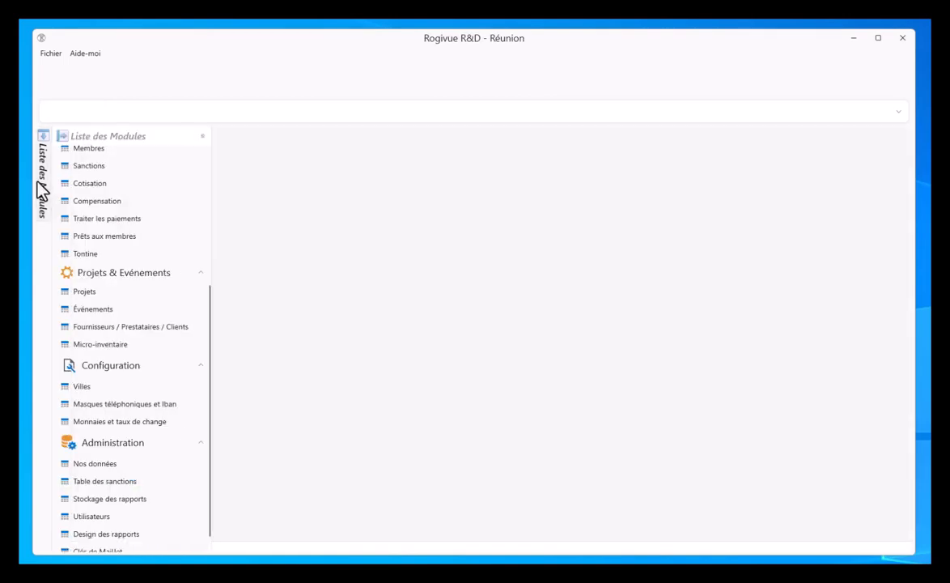
pyautogui.scroll(5, 95, 199)
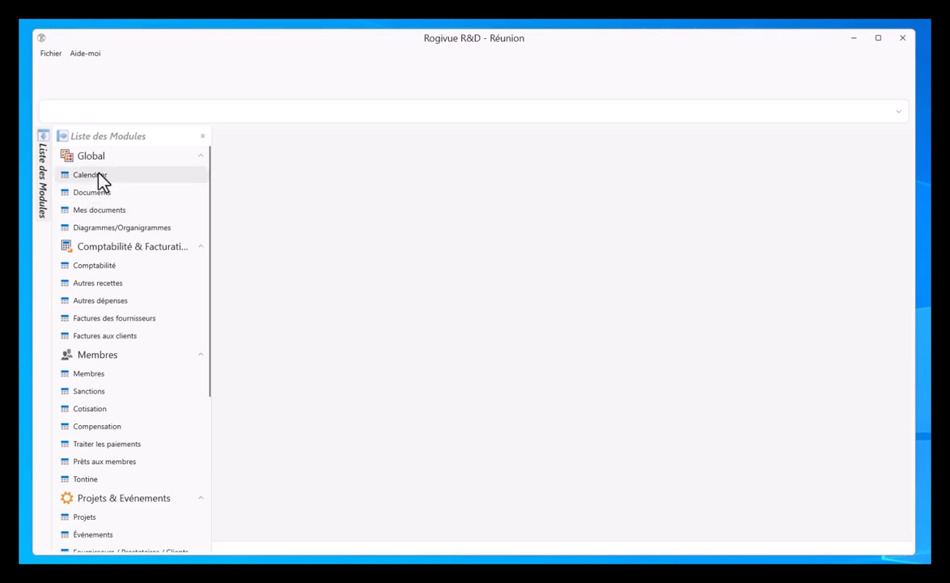
pyautogui.click(96, 174)
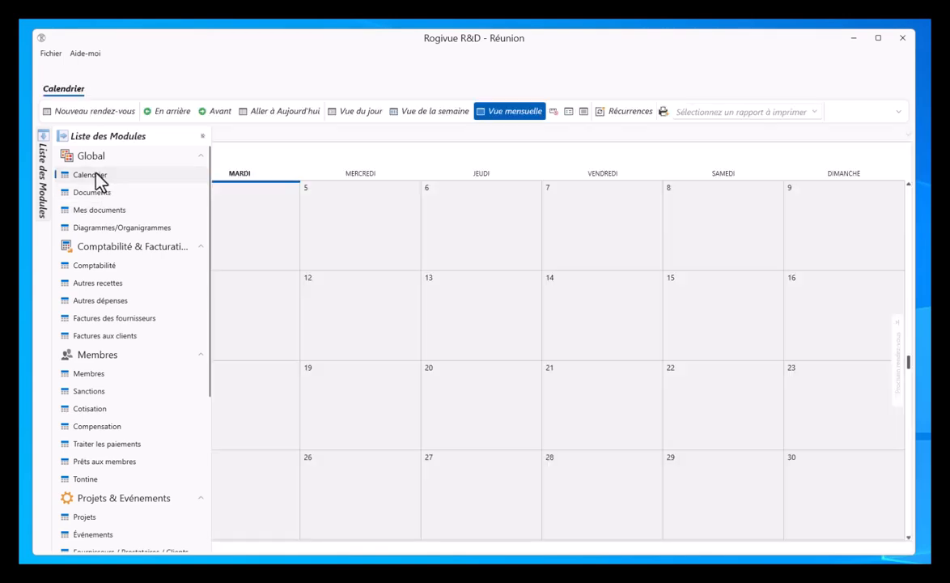
pyautogui.doubleClick(725, 213)
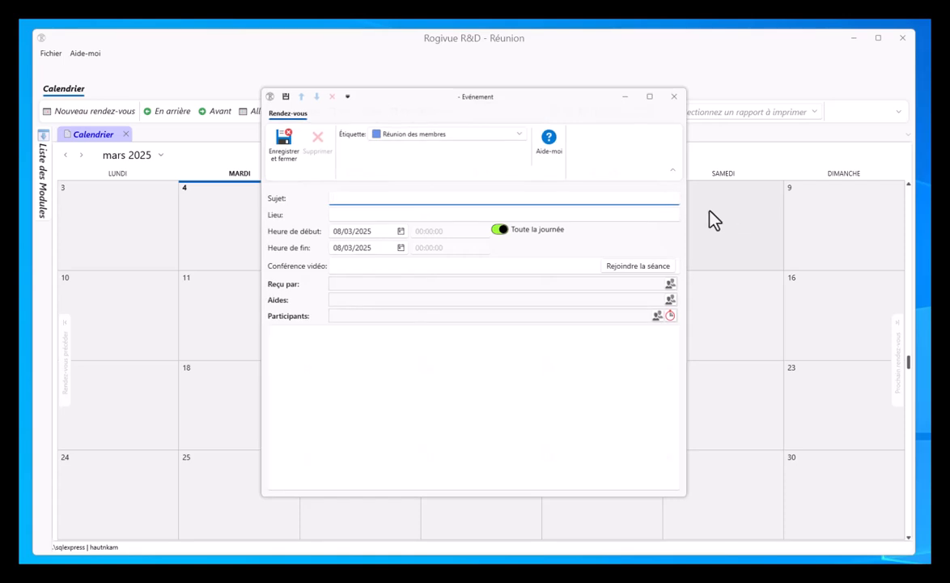
# - Label the appointment Réunion des membres, with the subject "Réunion menuselle des membres" and the location Gland
pyautogui.click(519, 135)
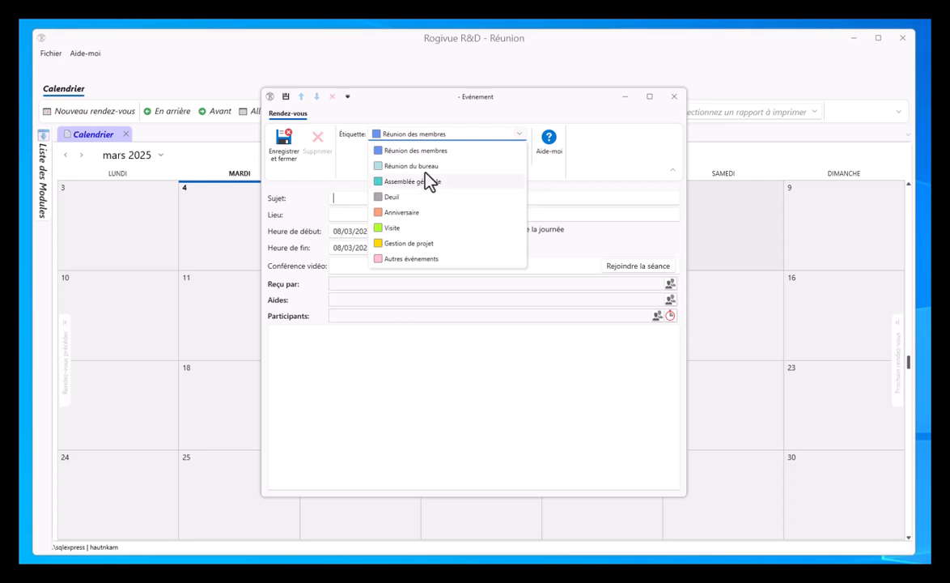
pyautogui.click(429, 150)
pyautogui.click(392, 196)
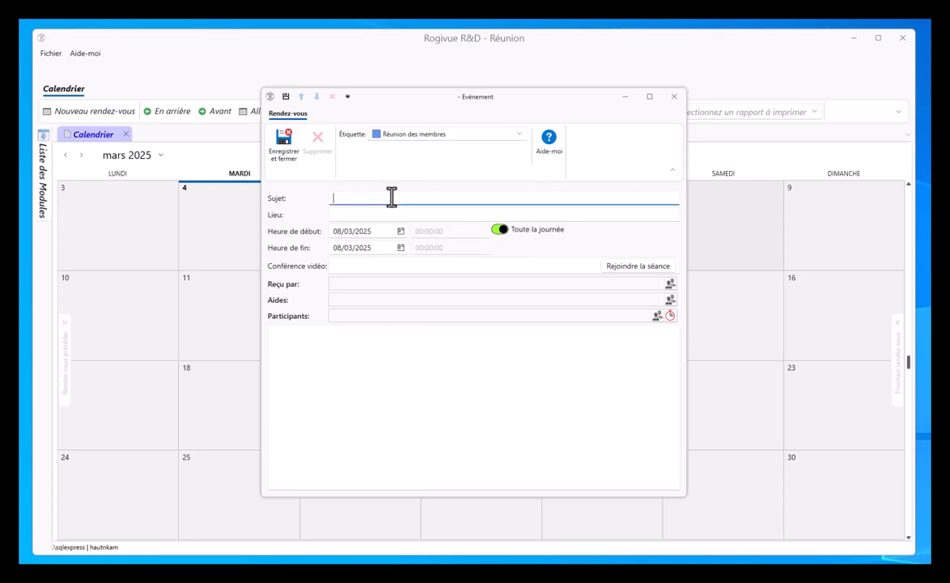
pyautogui.write('Réunion menuse')
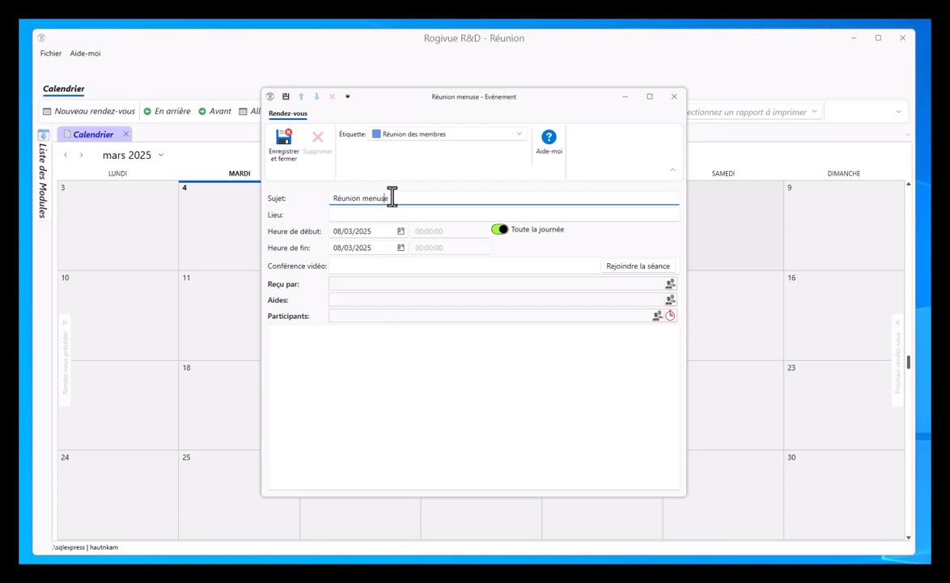
pyautogui.write('lle des membres')
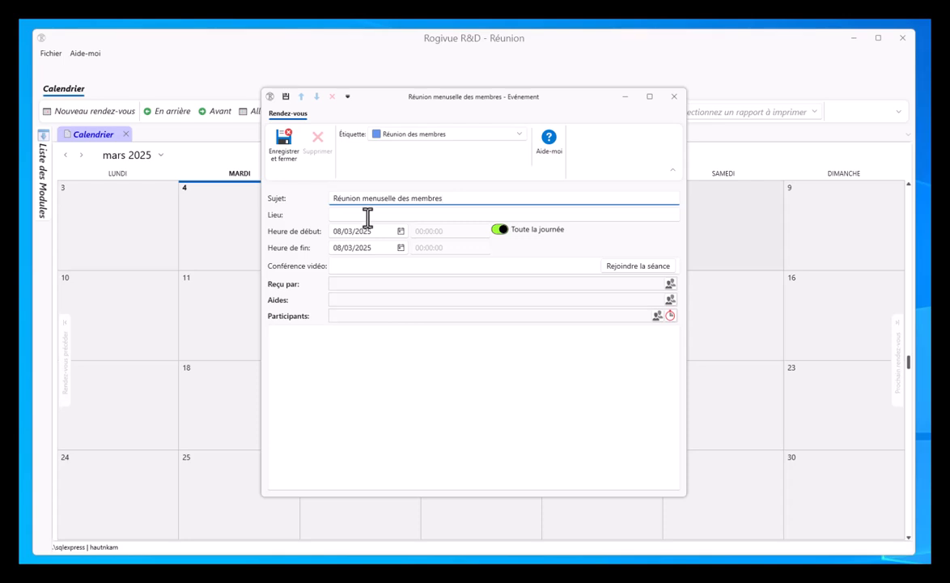
pyautogui.click(367, 215)
pyautogui.write('Gland')
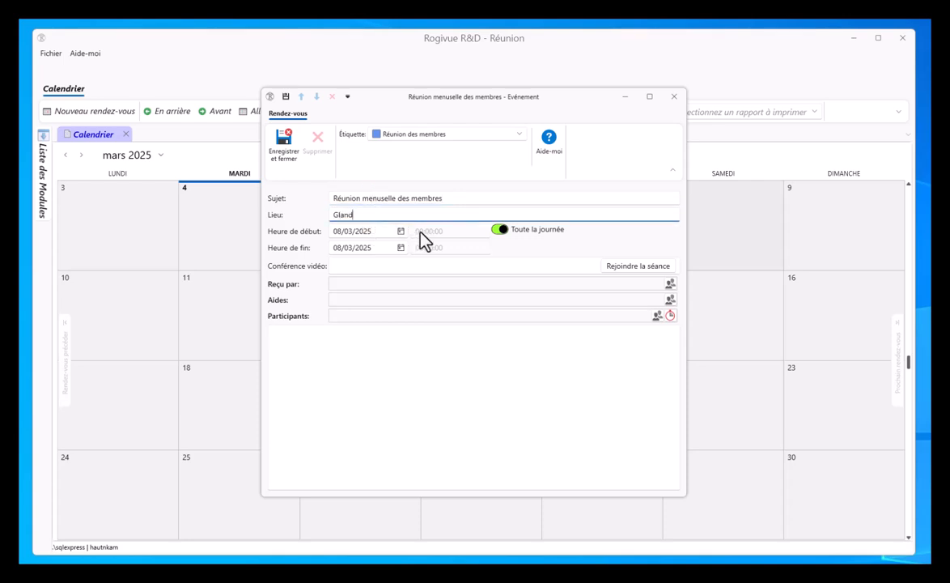
# - Turn off the all-day option and set the appointment from 15:00 to 21:00
pyautogui.click(503, 230)
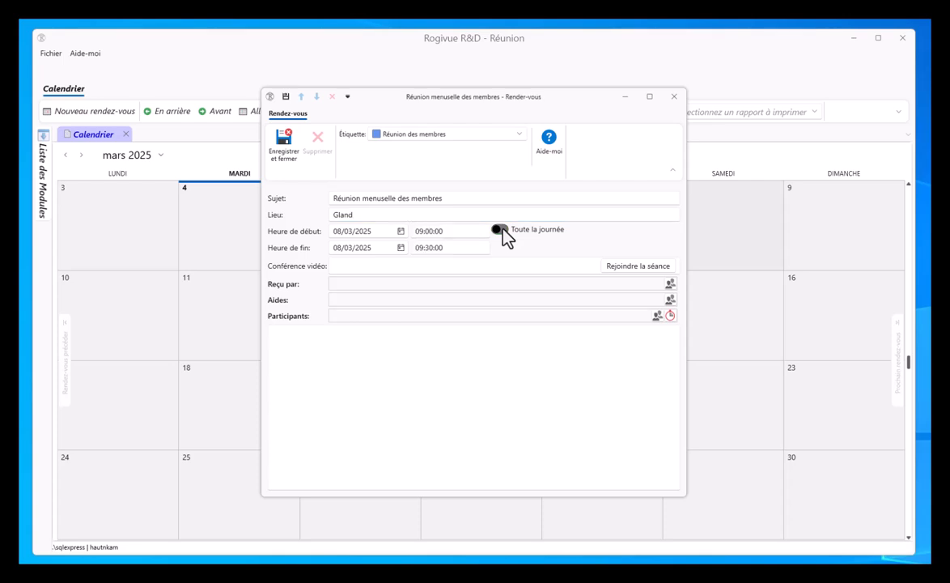
pyautogui.moveTo(441, 232); pyautogui.dragTo(410, 232)
pyautogui.write('06')
pyautogui.press('Tab')
pyautogui.hotkey('shift', 'Tab')
pyautogui.write('15')
pyautogui.press('Tab')
pyautogui.press('Tab')
pyautogui.press('Tab')
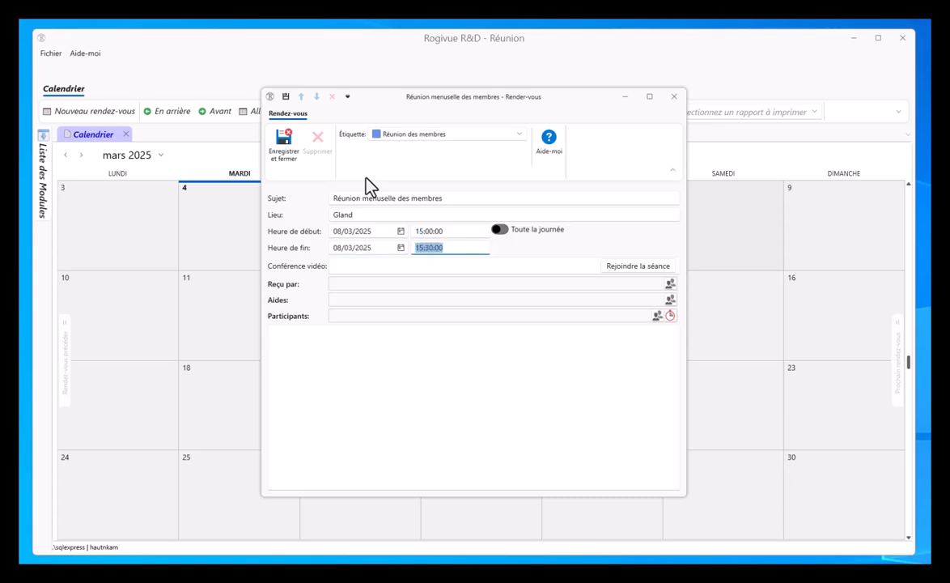
pyautogui.write('21')
pyautogui.press('Tab')
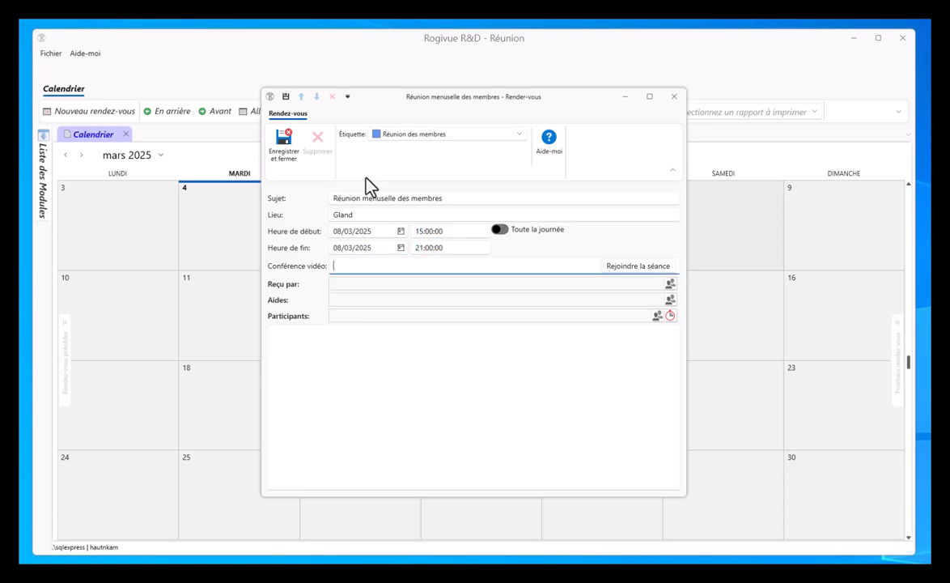
pyautogui.press('Tab')
# - Assign the first listed member as the meeting's host and the second to fourth listed members as helpers
pyautogui.click(675, 285)
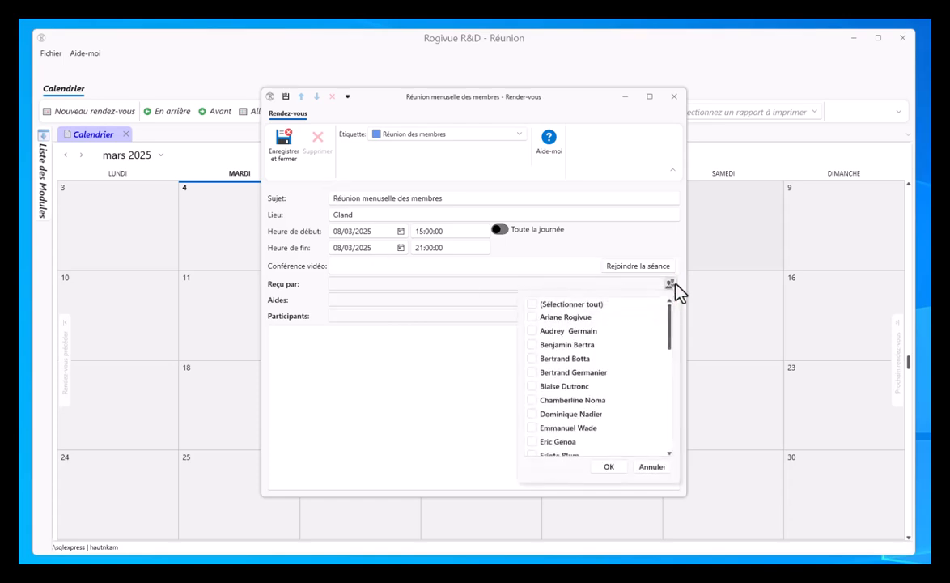
pyautogui.click(531, 318)
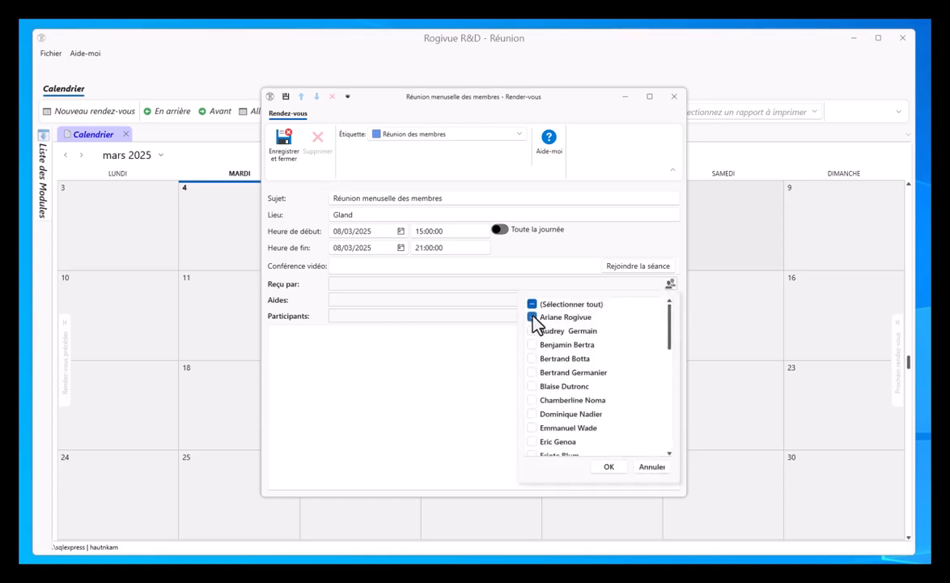
pyautogui.click(621, 466)
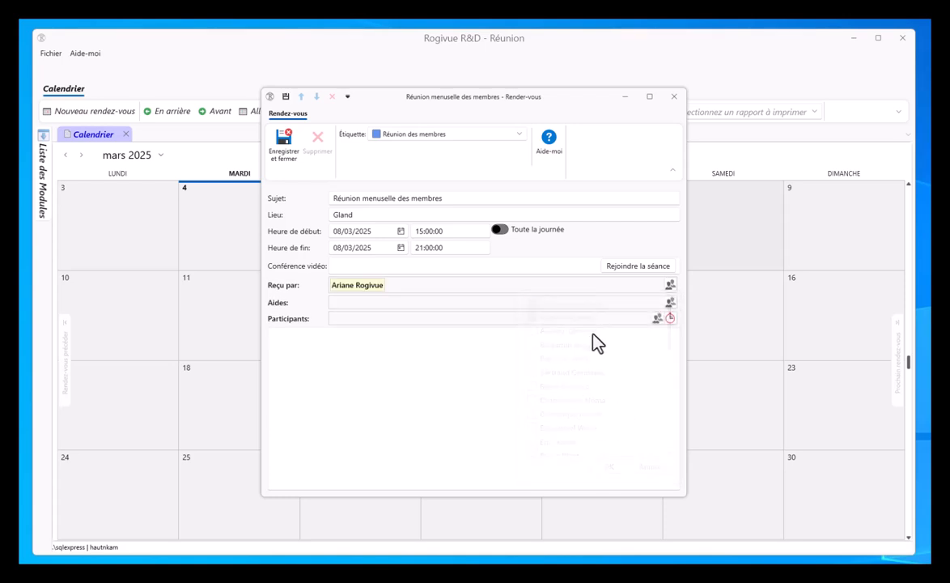
pyautogui.click(670, 302)
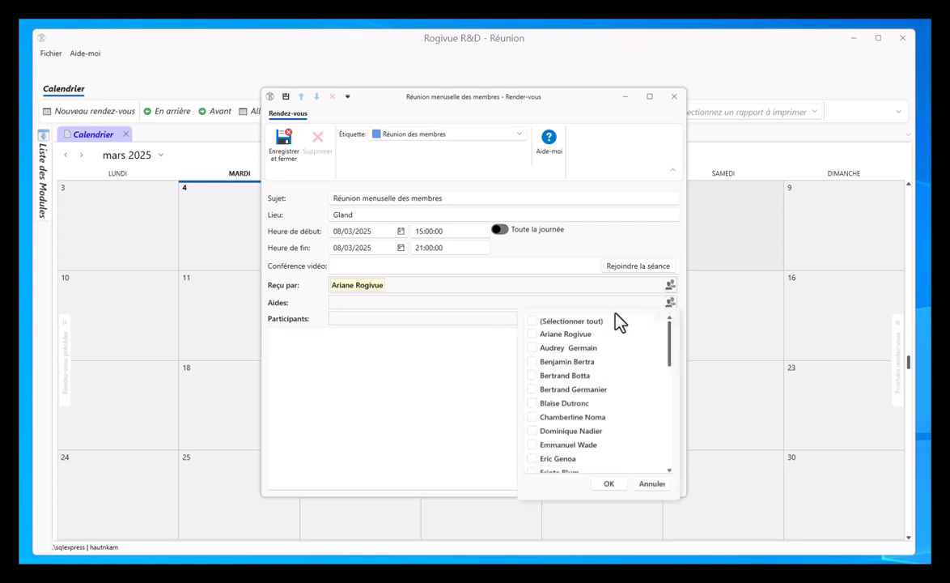
pyautogui.click(532, 363)
pyautogui.click(532, 378)
pyautogui.click(609, 484)
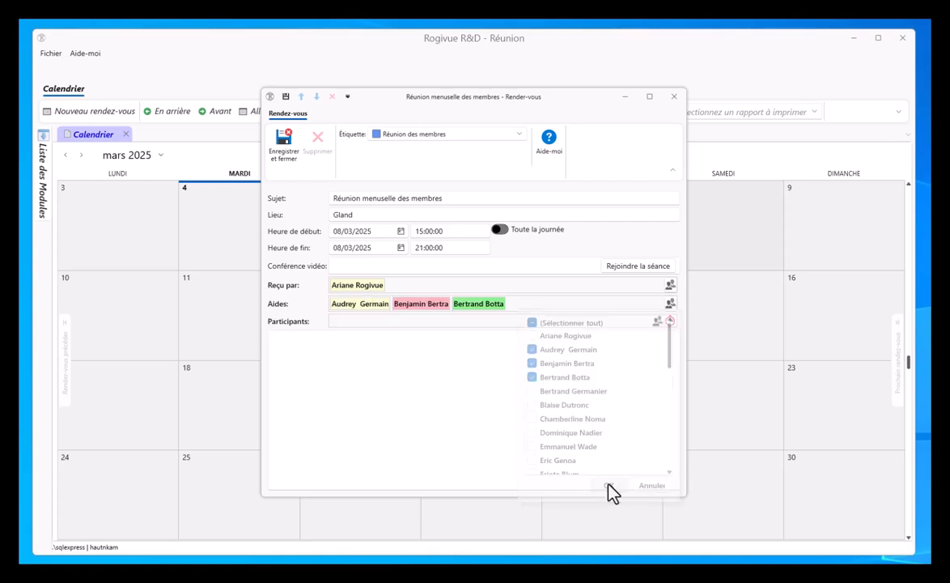
# - Add all members as participants in the meeting
pyautogui.click(656, 320)
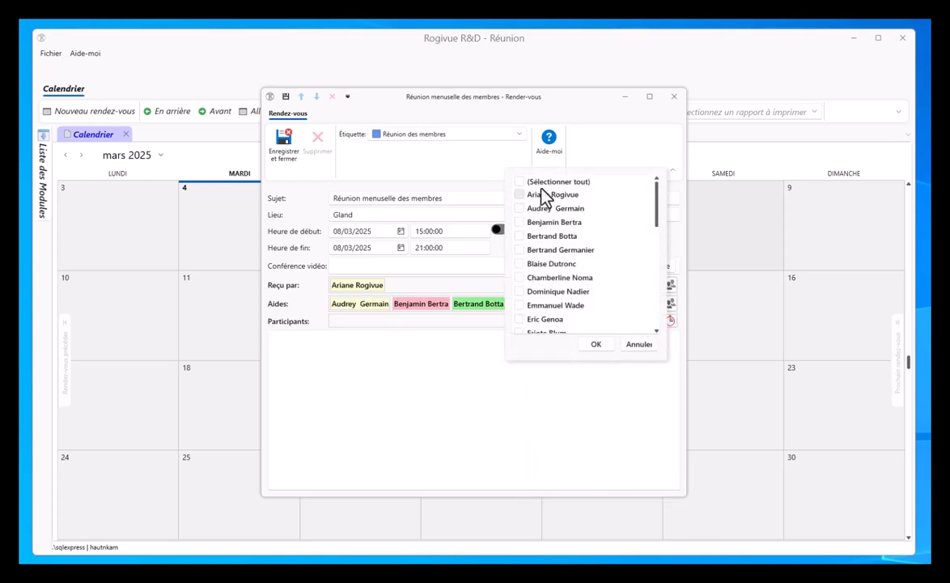
pyautogui.click(519, 181)
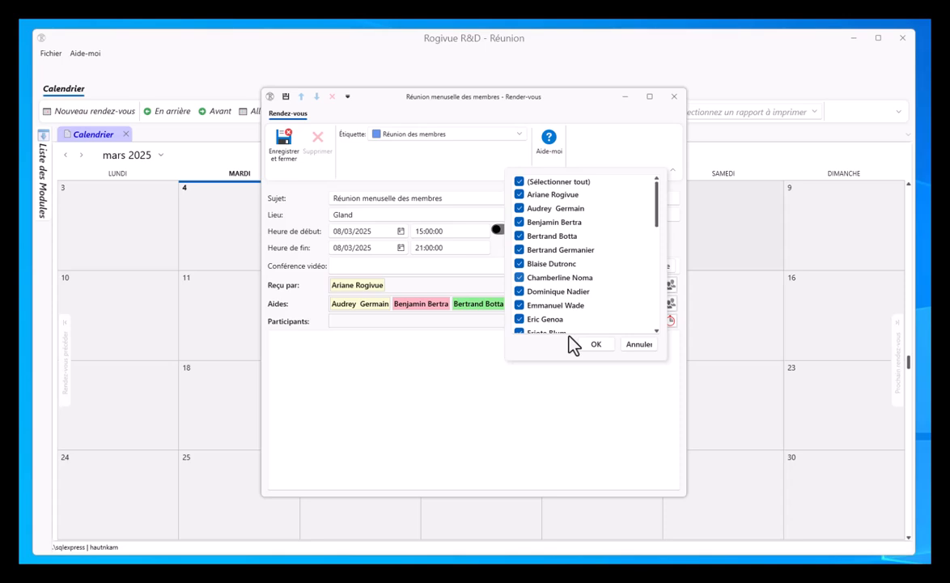
pyautogui.click(595, 344)
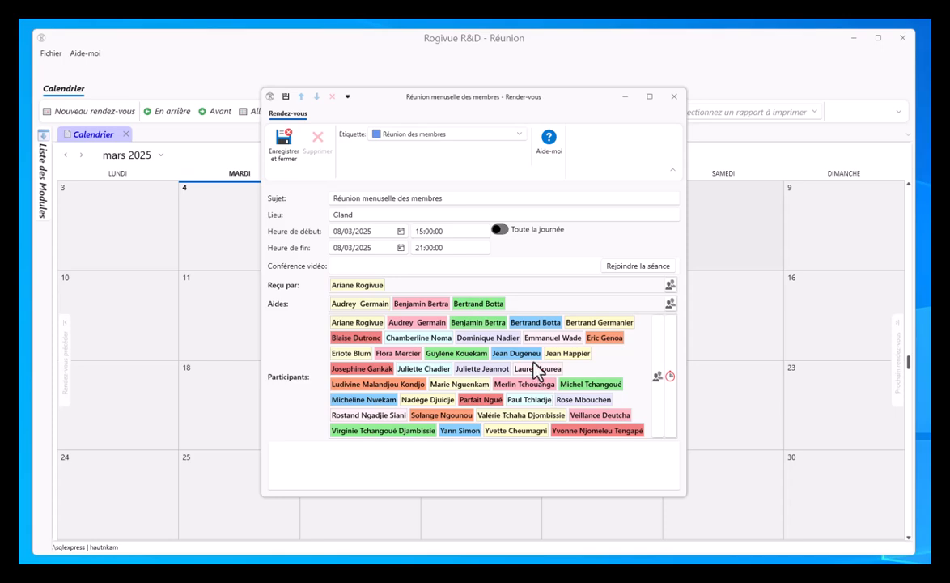
# - Remove the seventh to tenth listed members from the meeting's participants
pyautogui.click(658, 376)
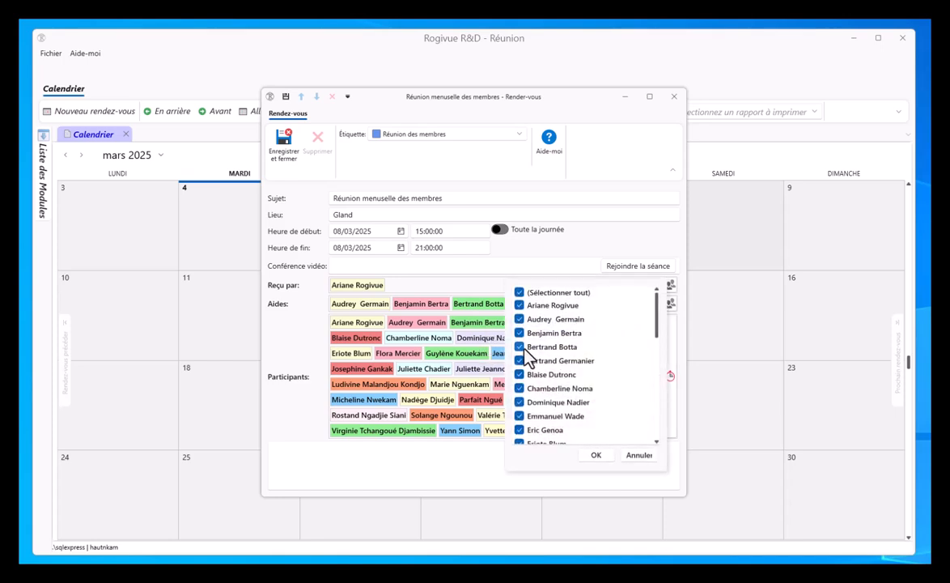
pyautogui.click(520, 390)
pyautogui.click(519, 402)
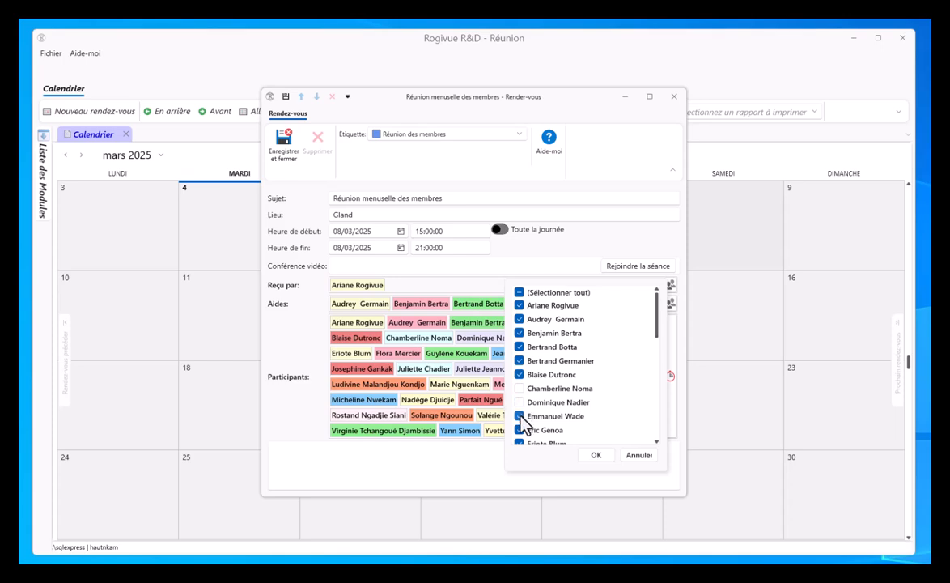
pyautogui.click(520, 416)
pyautogui.click(521, 430)
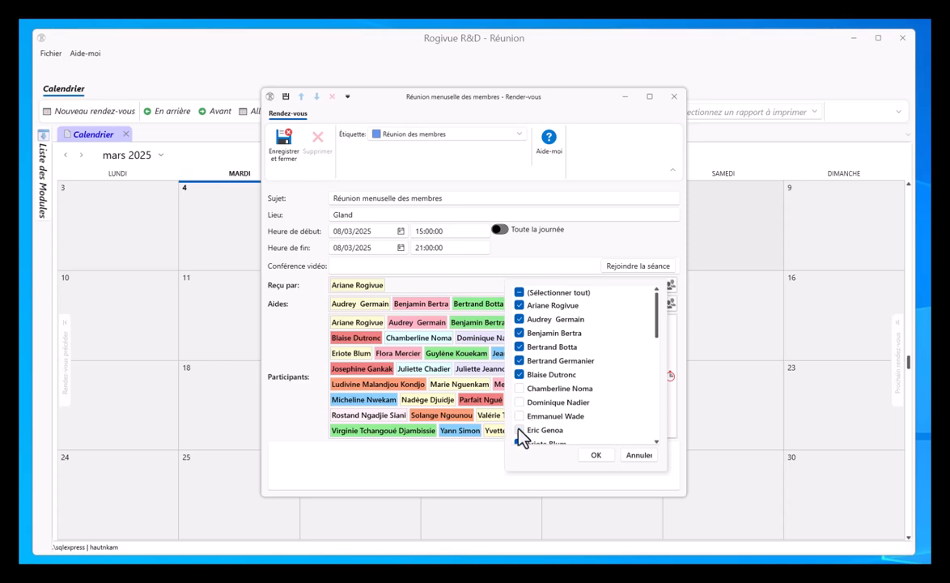
pyautogui.click(595, 455)
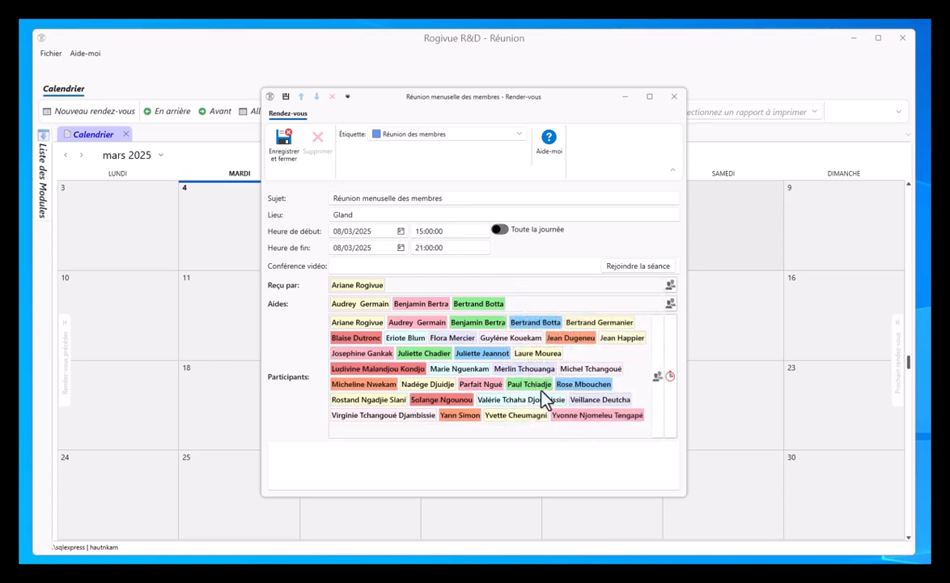
# - Update the sanctions list from the meeting's participants, then save the appointment and close it along with the calendar
pyautogui.click(670, 353)
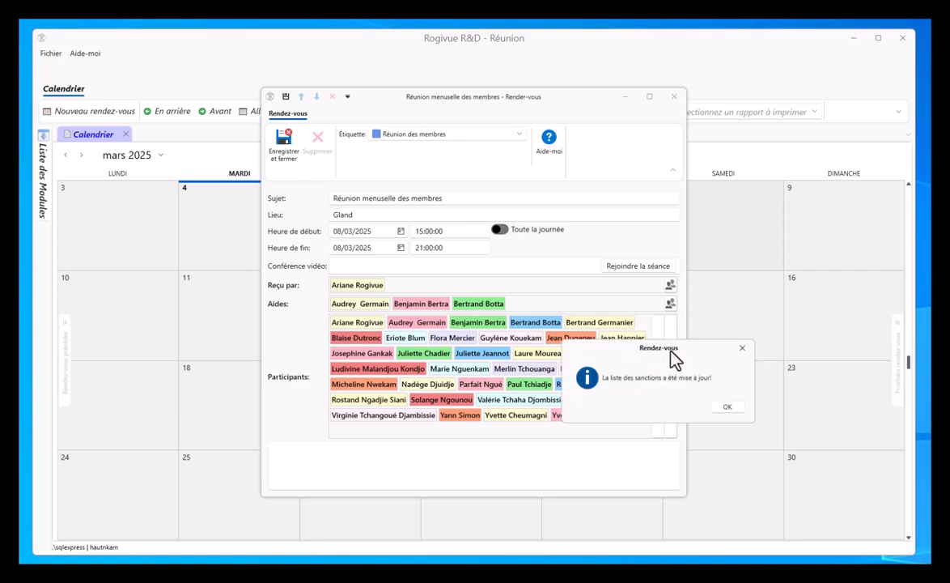
pyautogui.click(721, 408)
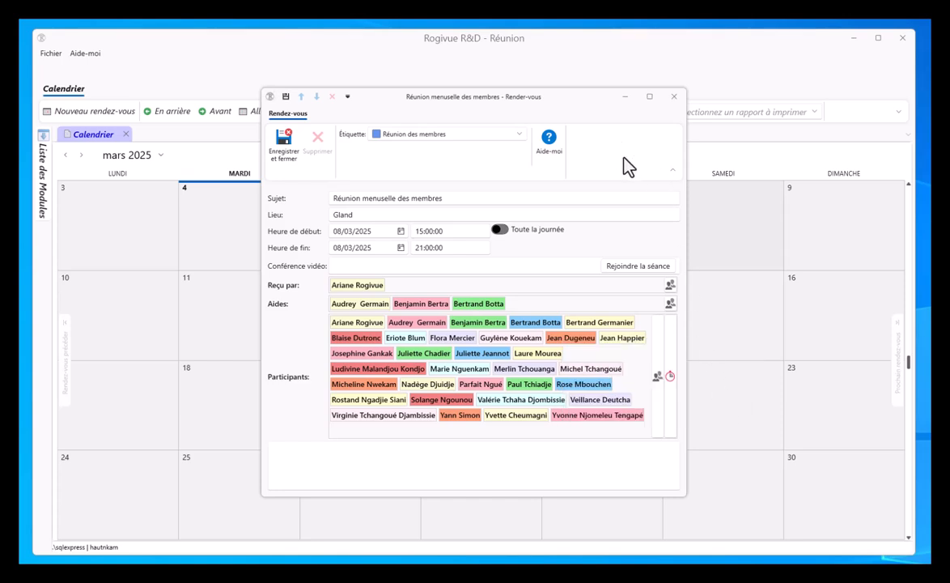
pyautogui.click(289, 146)
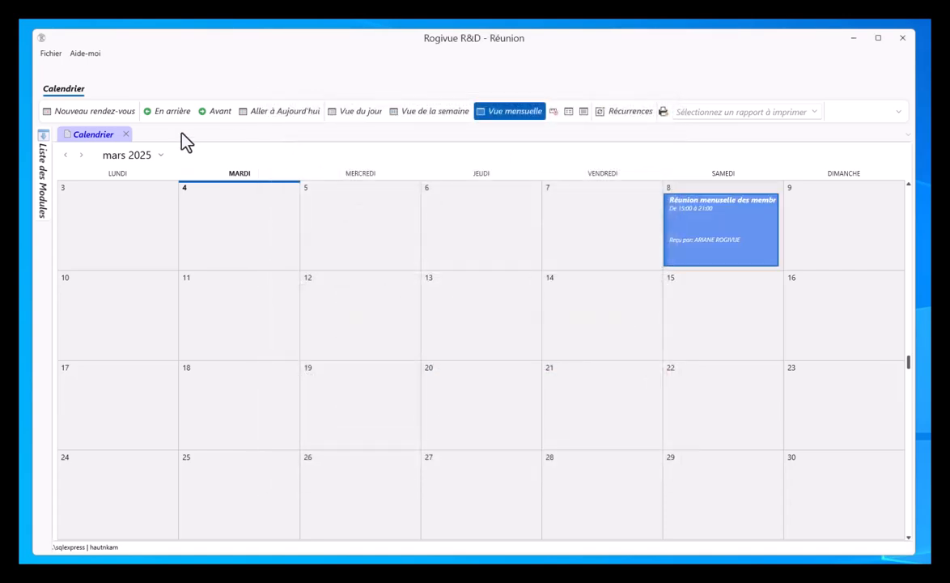
pyautogui.click(127, 134)
# - Open the members' Sanctions module and display the list for the calendar date 08.03.2025: Réunion des membres
pyautogui.moveTo(43, 201)
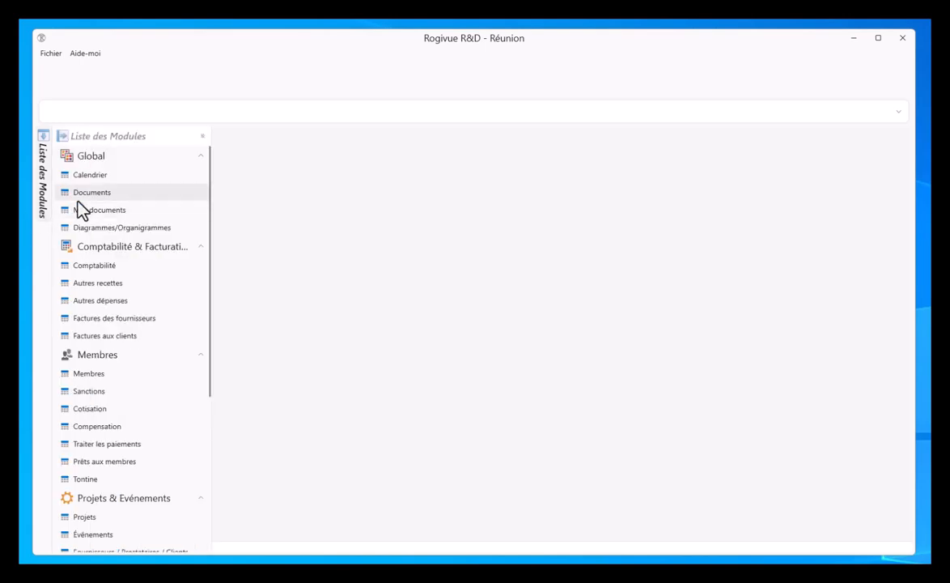
pyautogui.click(90, 392)
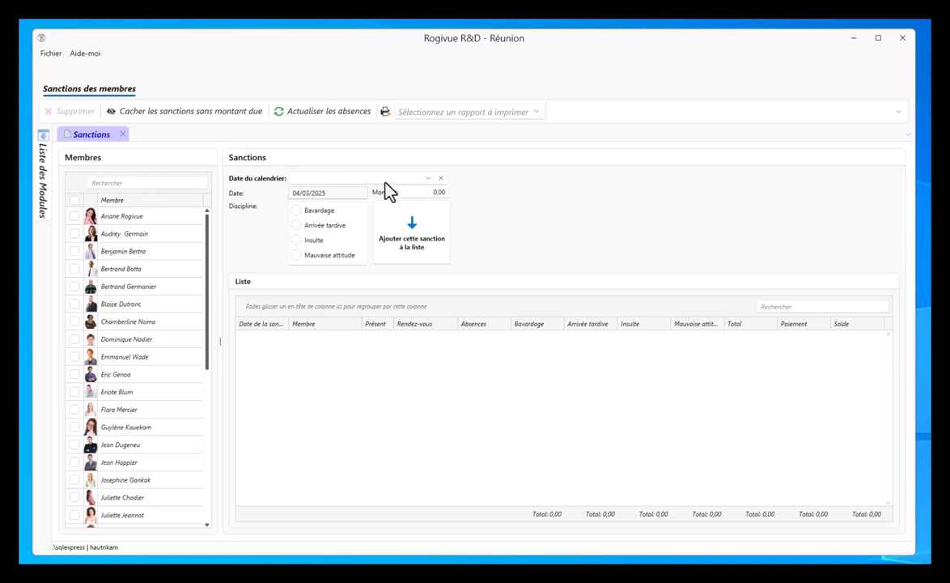
pyautogui.click(428, 178)
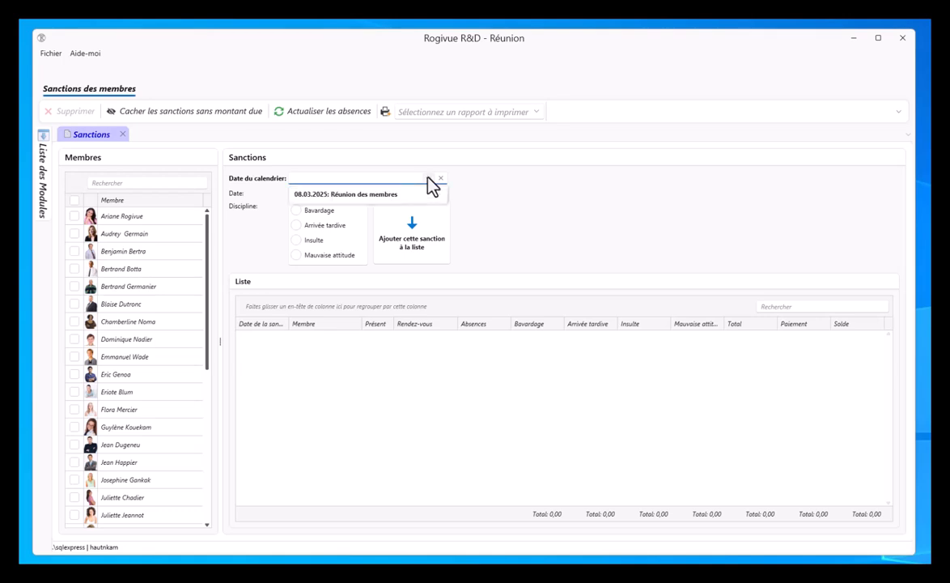
pyautogui.click(375, 198)
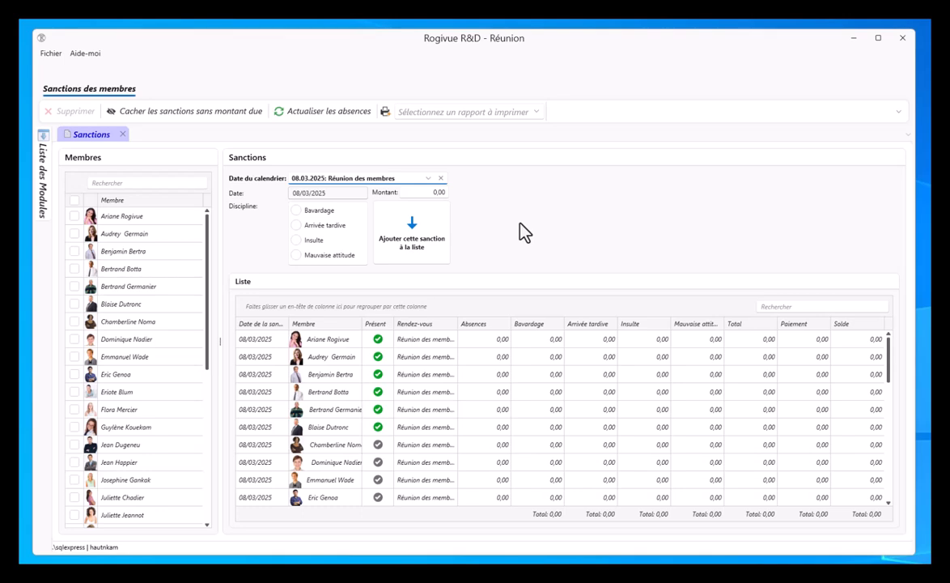
pyautogui.scroll(-10, 419, 394)
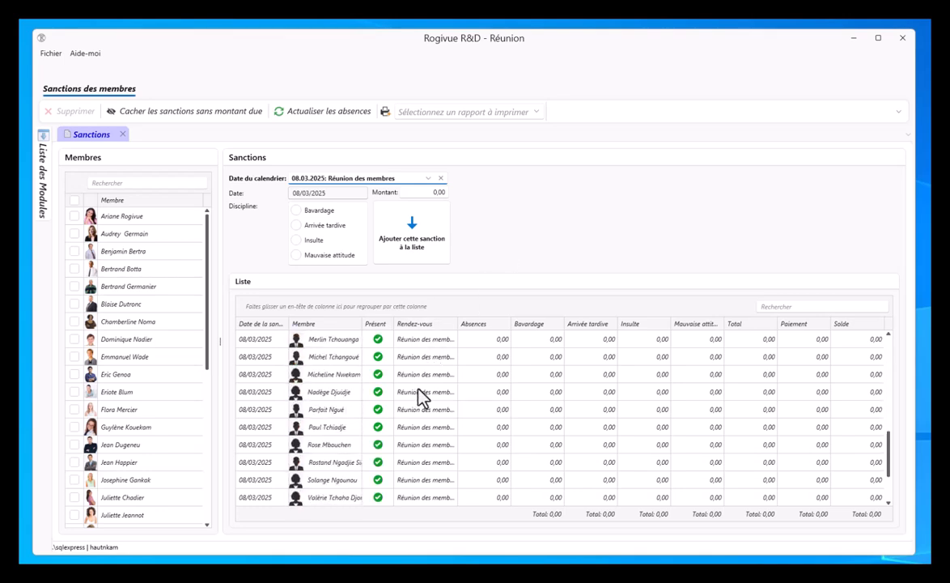
pyautogui.scroll(10, 420, 394)
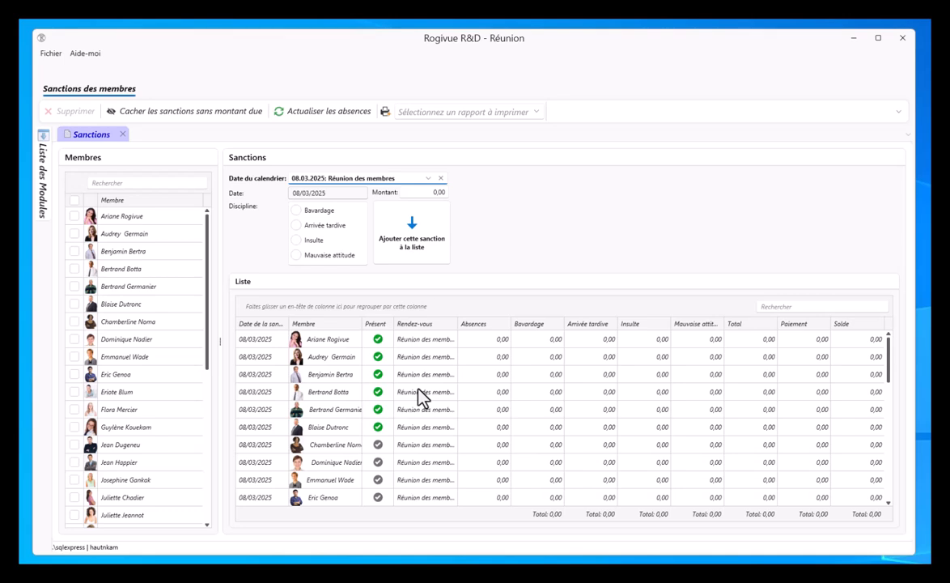
pyautogui.scroll(-2, 420, 394)
pyautogui.scroll(-3, 419, 394)
pyautogui.scroll(4, 419, 394)
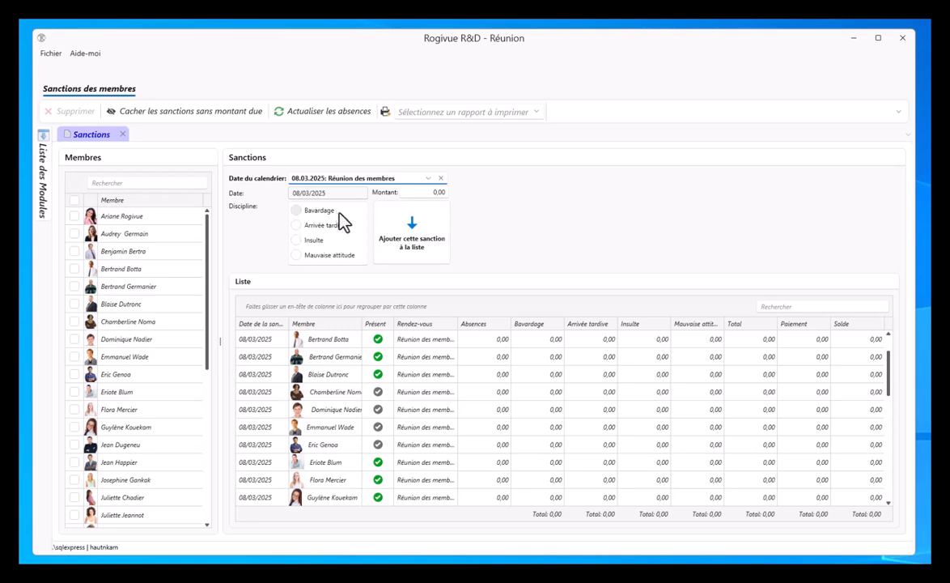
# - Add a Bavardage sanction of 2,00 to the list for the second, third and fourth listed members
pyautogui.click(301, 212)
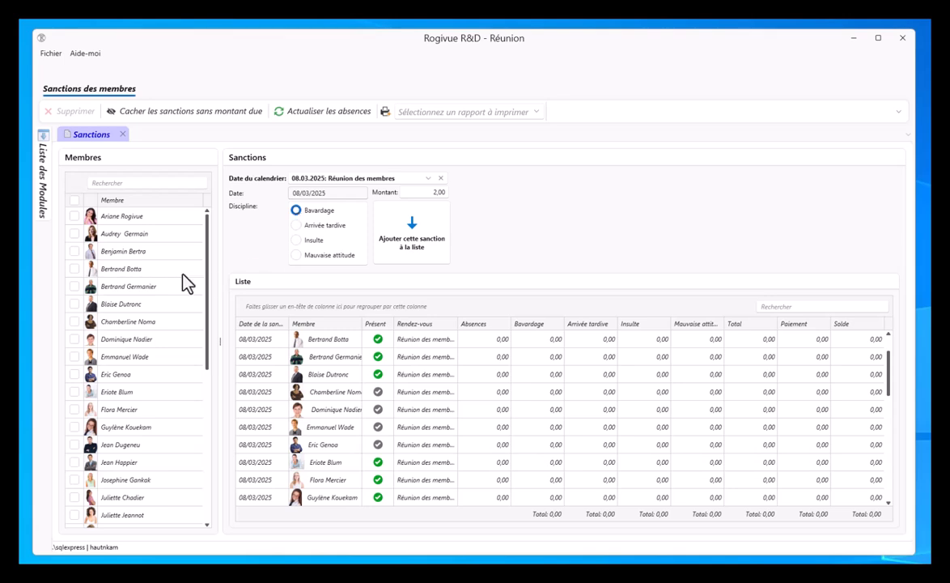
pyautogui.click(75, 233)
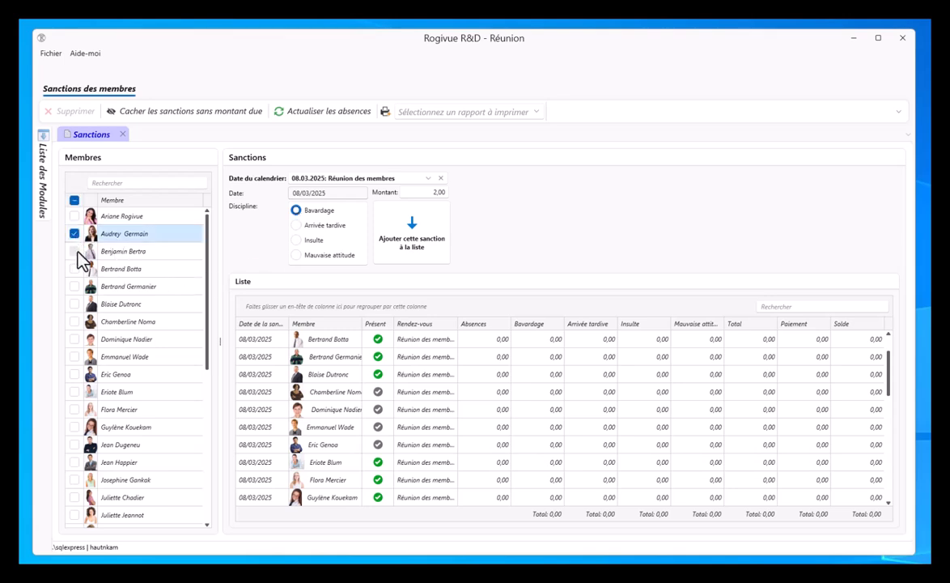
pyautogui.click(75, 251)
pyautogui.click(74, 269)
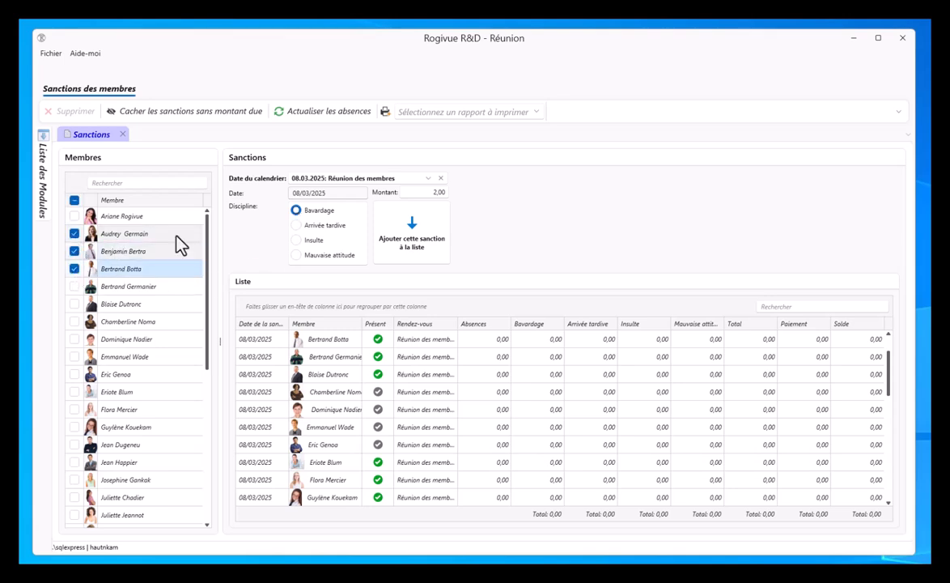
pyautogui.click(431, 227)
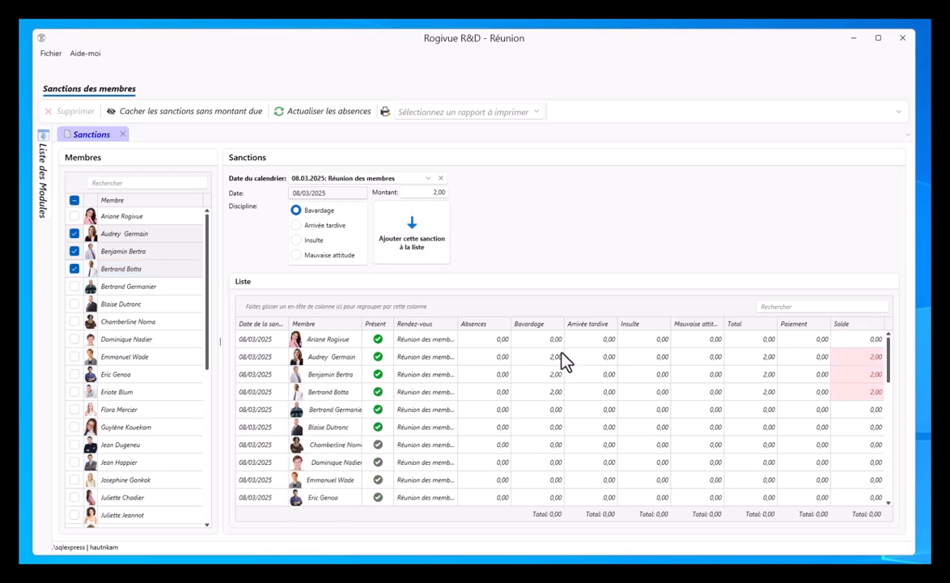
# - Check the three Bavardage entries and add the same 2,00 sanction once more for the selected members
pyautogui.click(541, 360)
pyautogui.click(542, 378)
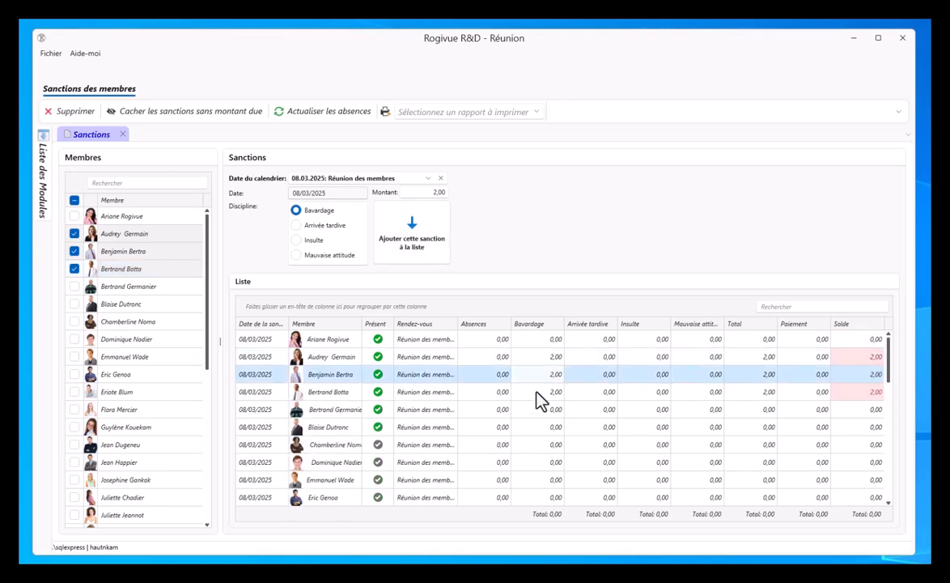
pyautogui.click(541, 393)
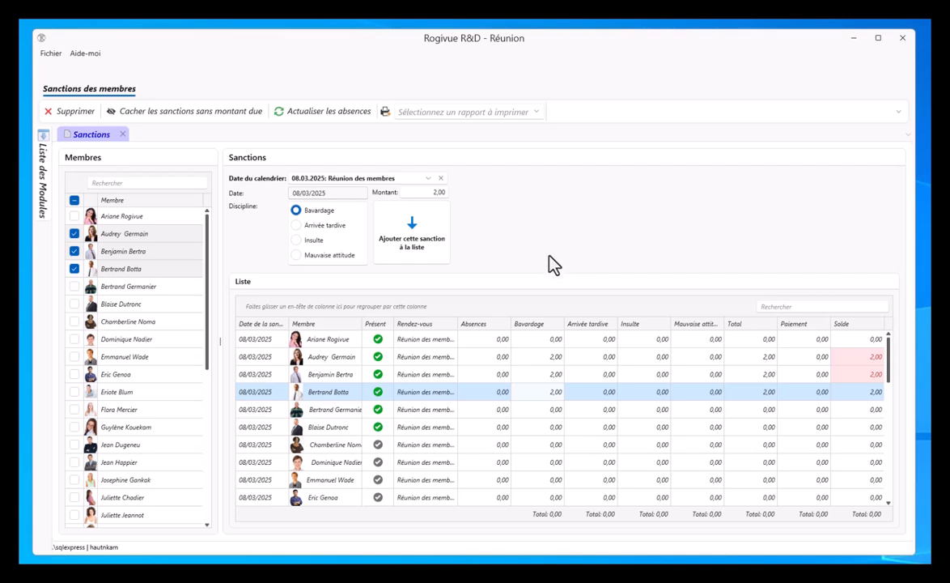
pyautogui.click(404, 235)
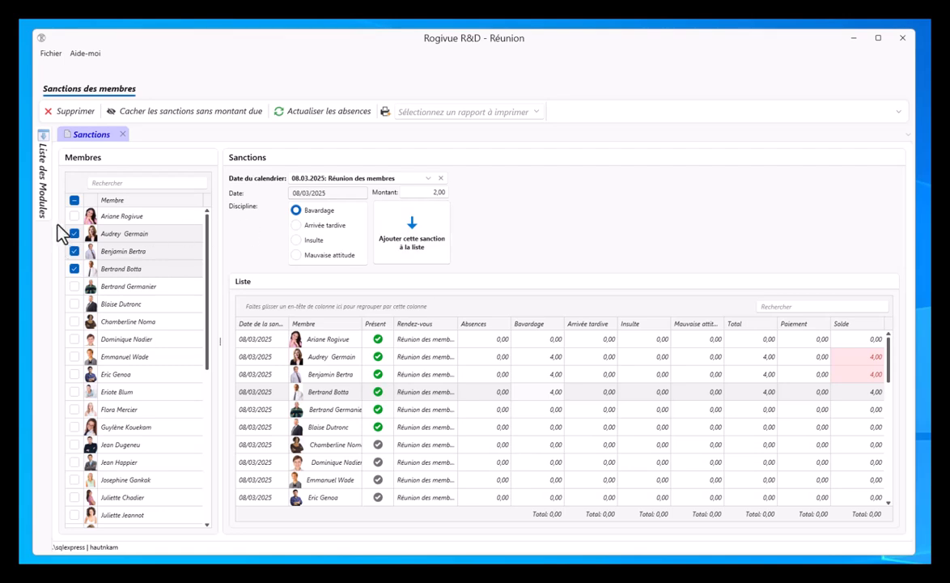
# - Select only the first three listed members and add a Bavardage sanction with an amount of -2,00 for them
pyautogui.click(74, 200)
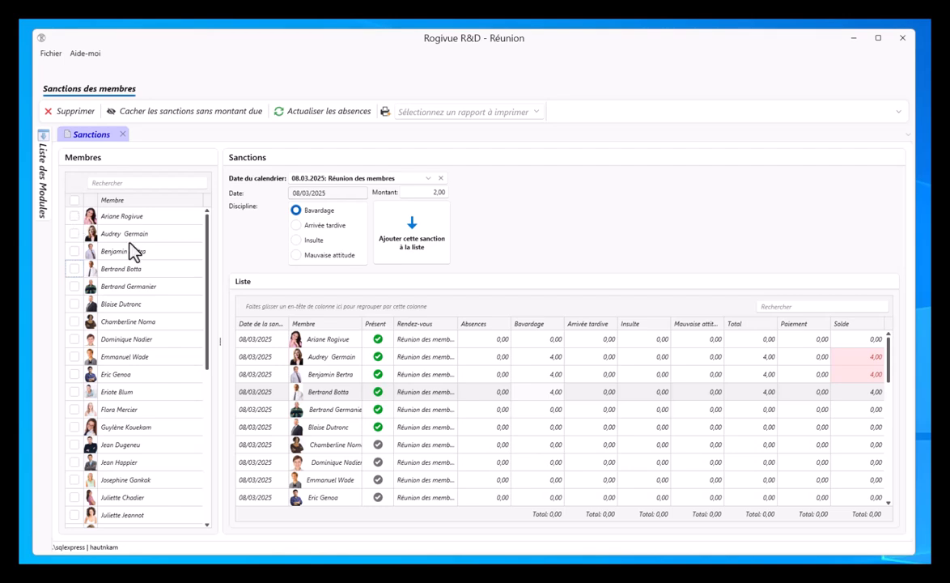
pyautogui.click(74, 216)
pyautogui.click(74, 233)
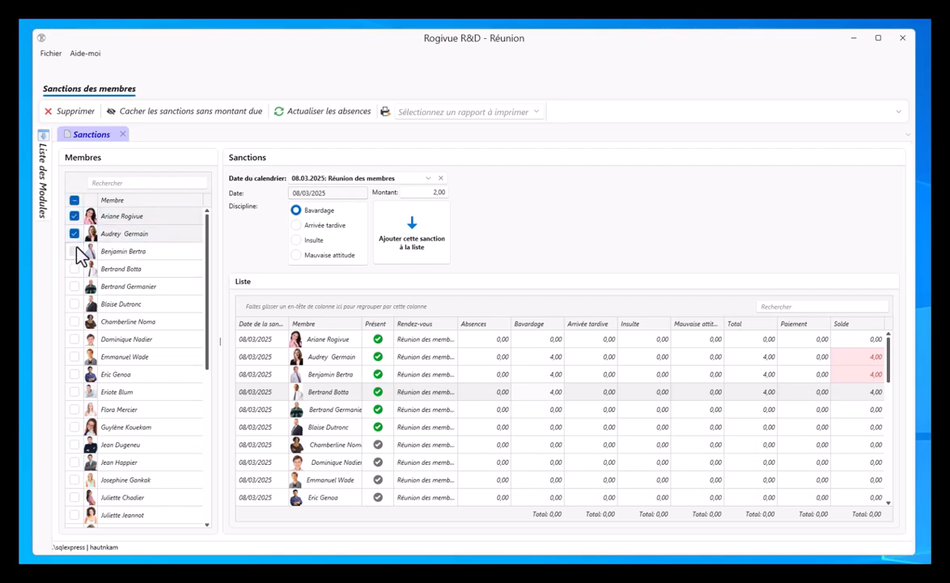
pyautogui.click(74, 251)
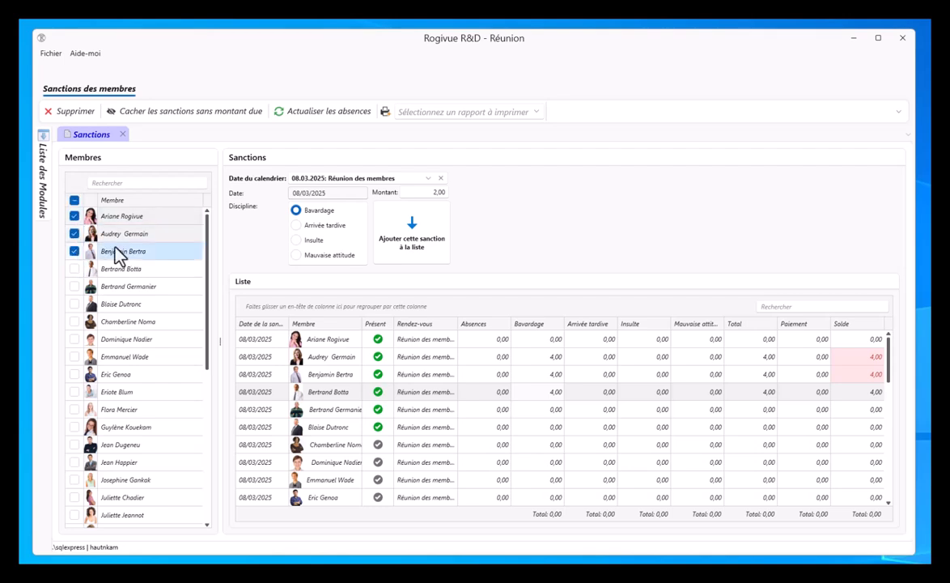
pyautogui.click(424, 191)
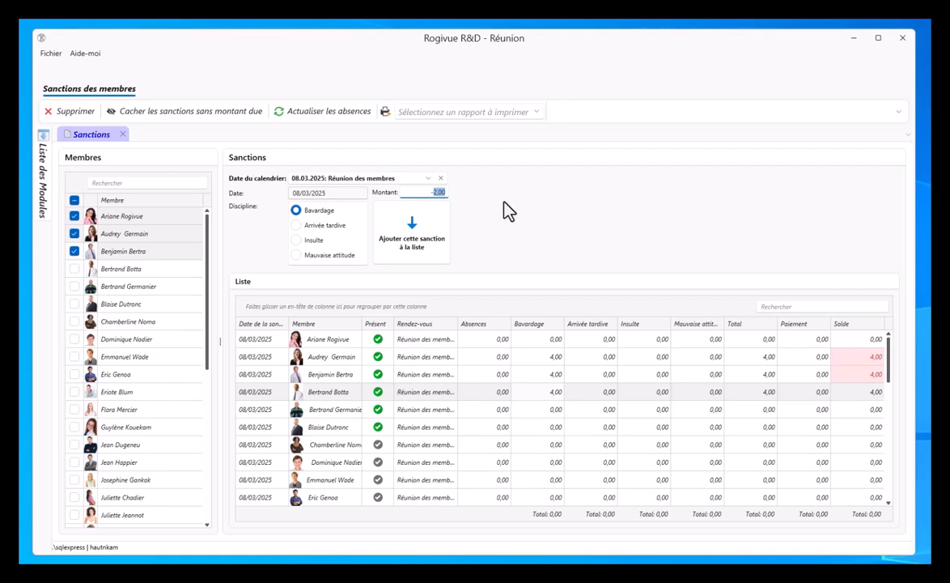
pyautogui.write('-2')
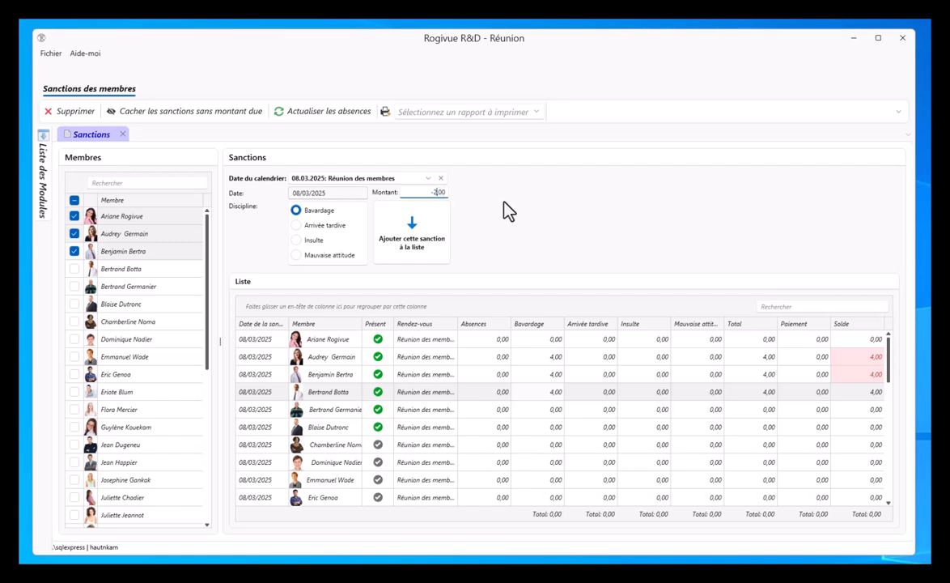
pyautogui.click(393, 235)
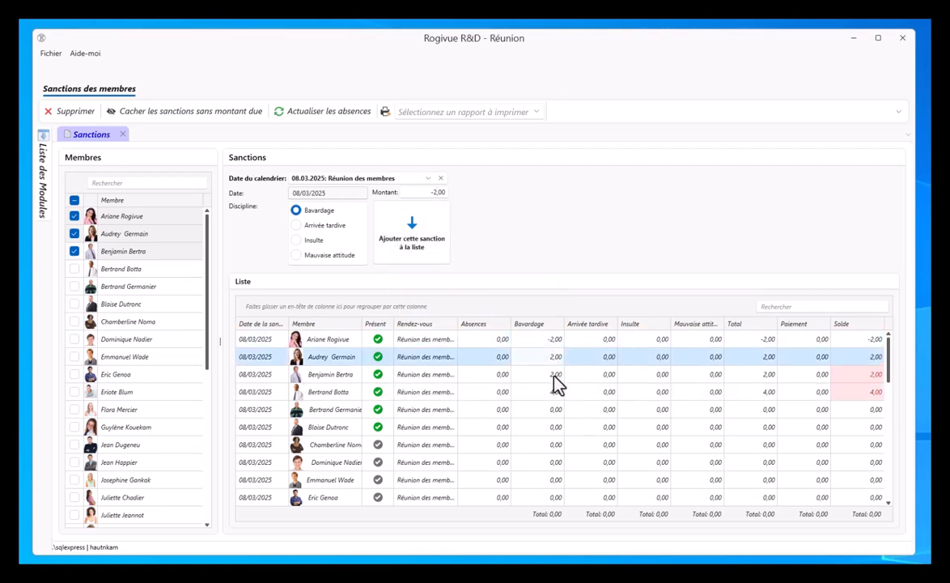
# - Keep only the first member selected and add a Bavardage sanction of 2,00 to offset the negative amount
pyautogui.click(74, 233)
pyautogui.click(74, 251)
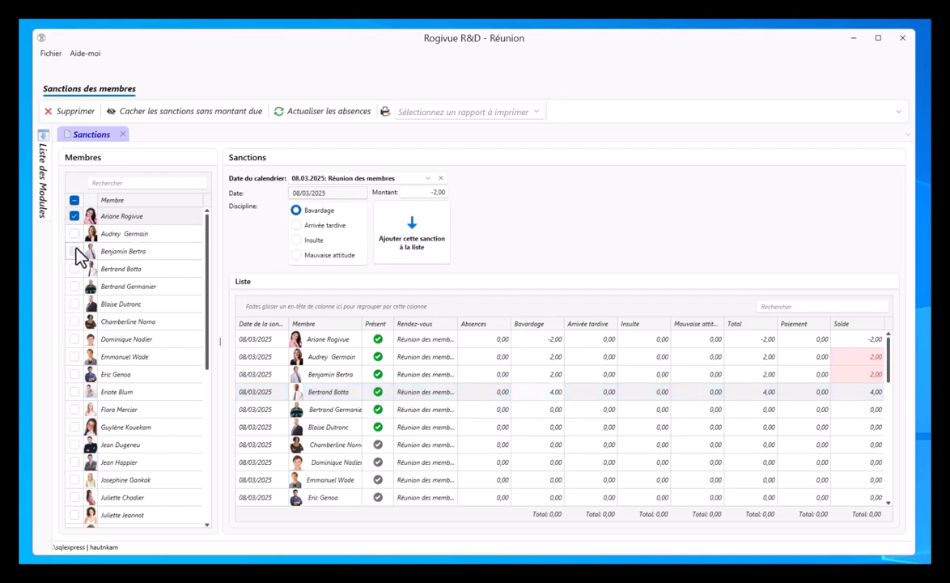
pyautogui.click(423, 196)
pyautogui.click(413, 223)
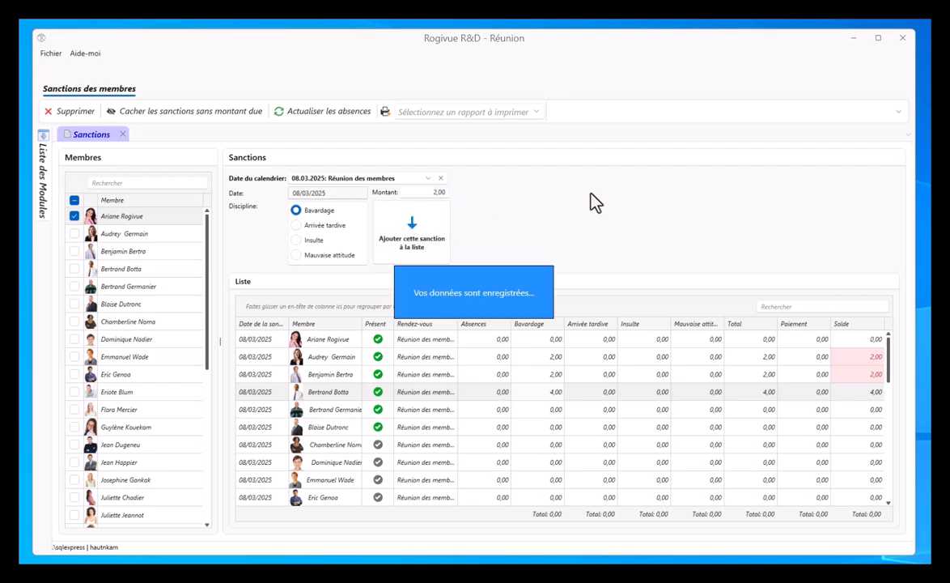
# - Also select the eighth and ninth members and add the 5,00 Arrivée tardive sanction twice for all three selected members
pyautogui.click(74, 340)
pyautogui.click(74, 356)
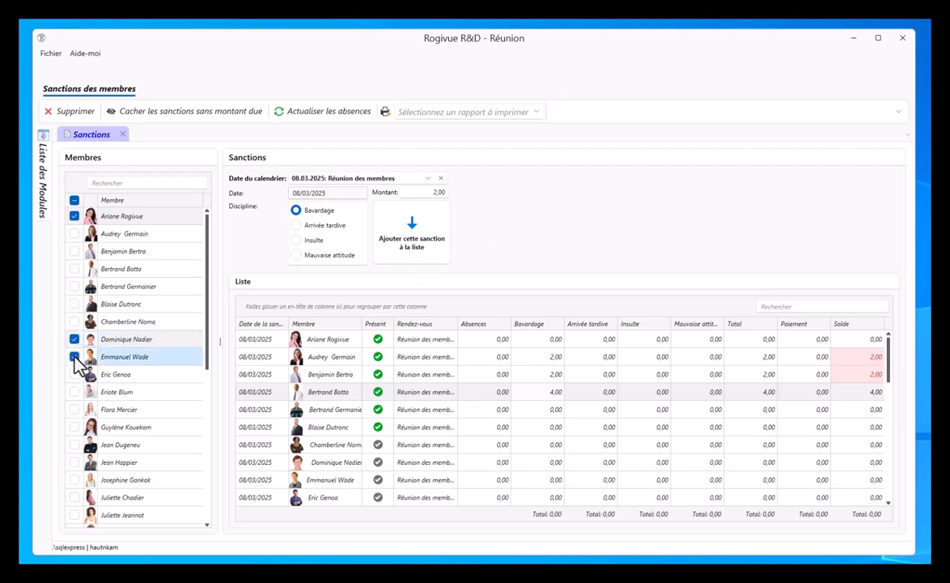
pyautogui.click(296, 225)
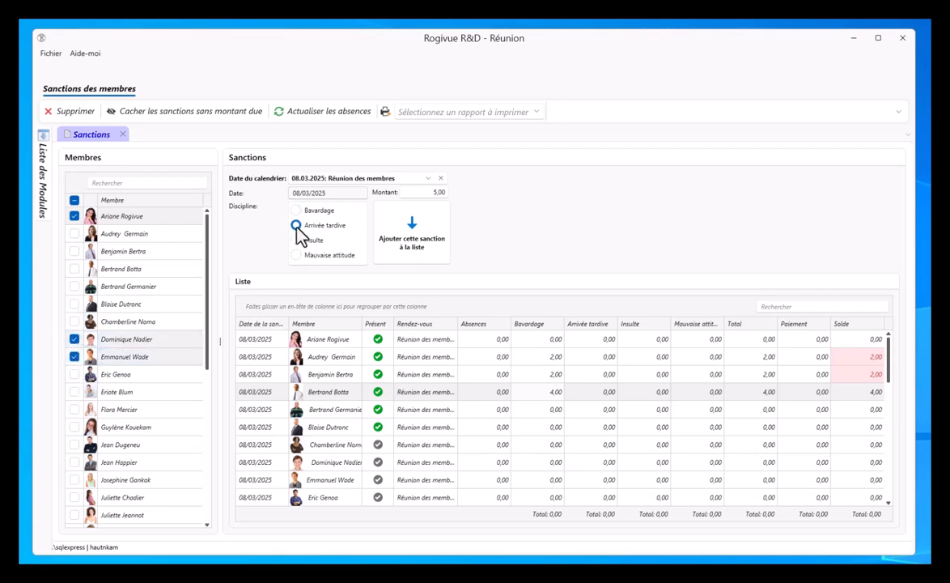
pyautogui.click(415, 234)
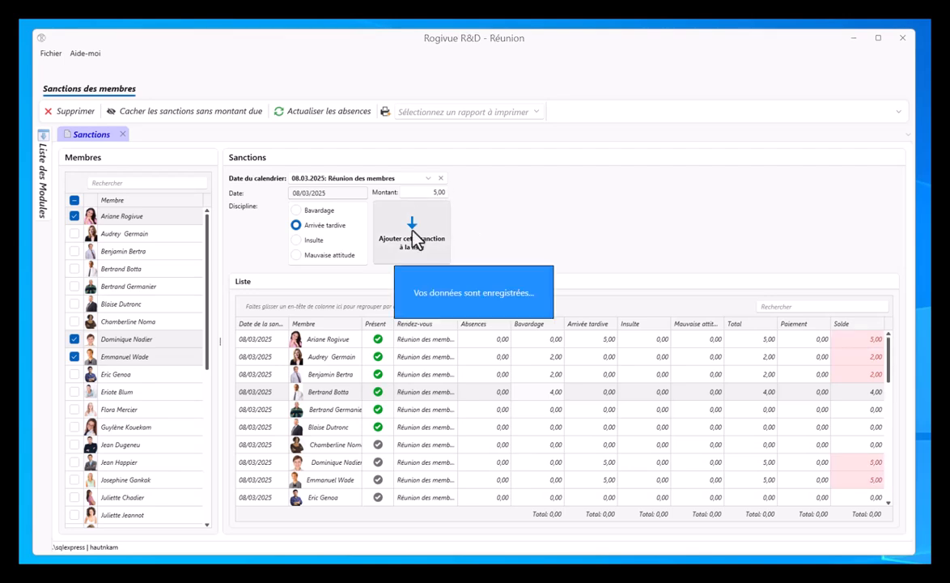
pyautogui.click(414, 235)
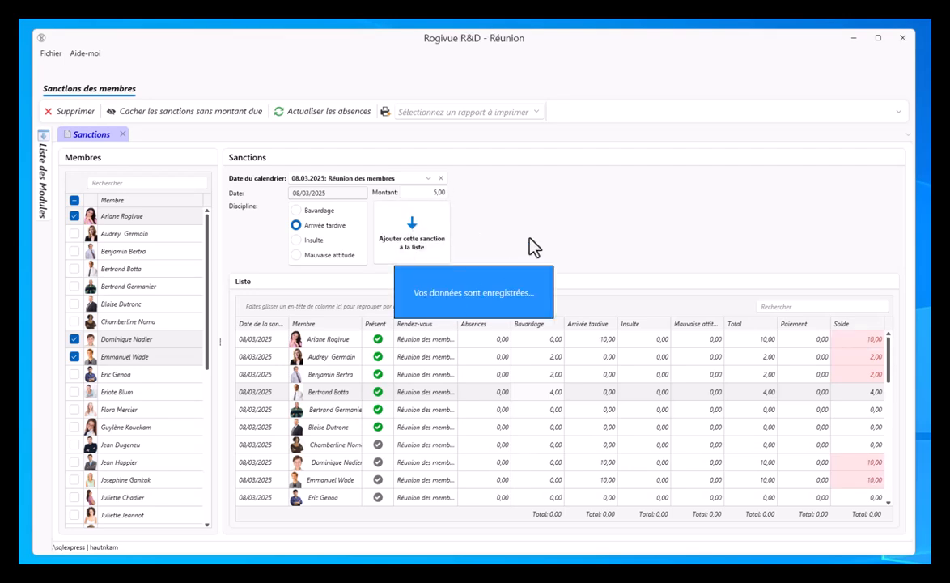
# - Update the meeting's absence data, review the sanctions list, and close the Sanctions module
pyautogui.scroll(-3, 510, 339)
pyautogui.scroll(3, 509, 339)
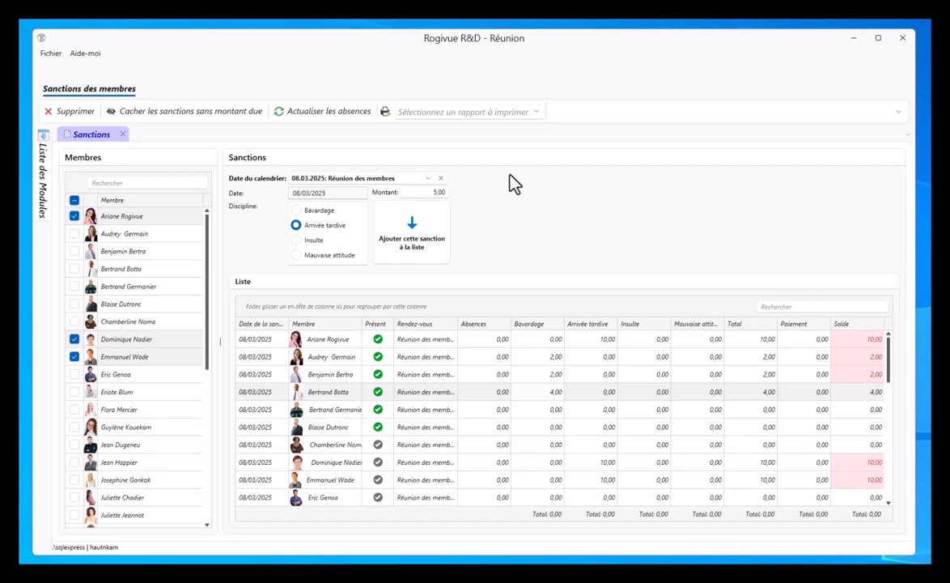
pyautogui.click(301, 113)
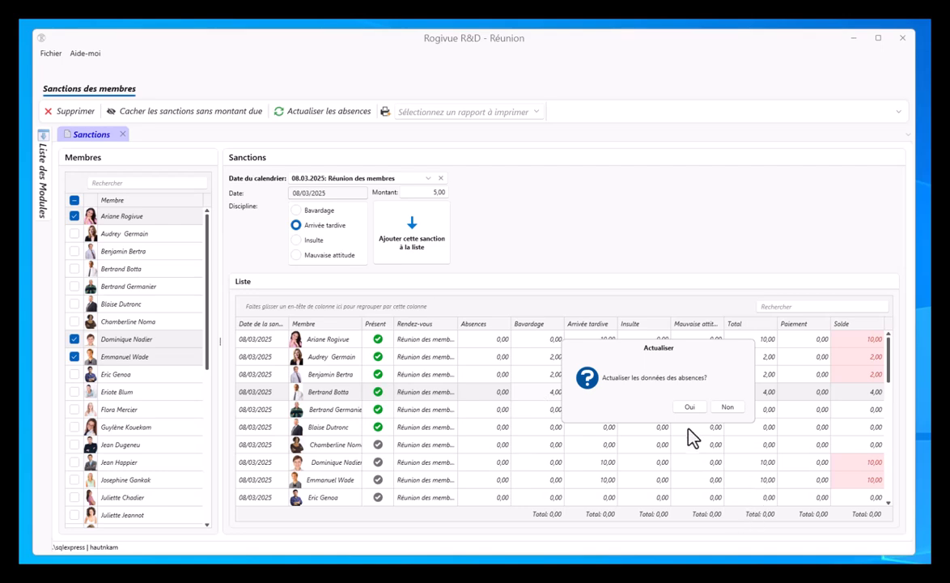
pyautogui.click(683, 406)
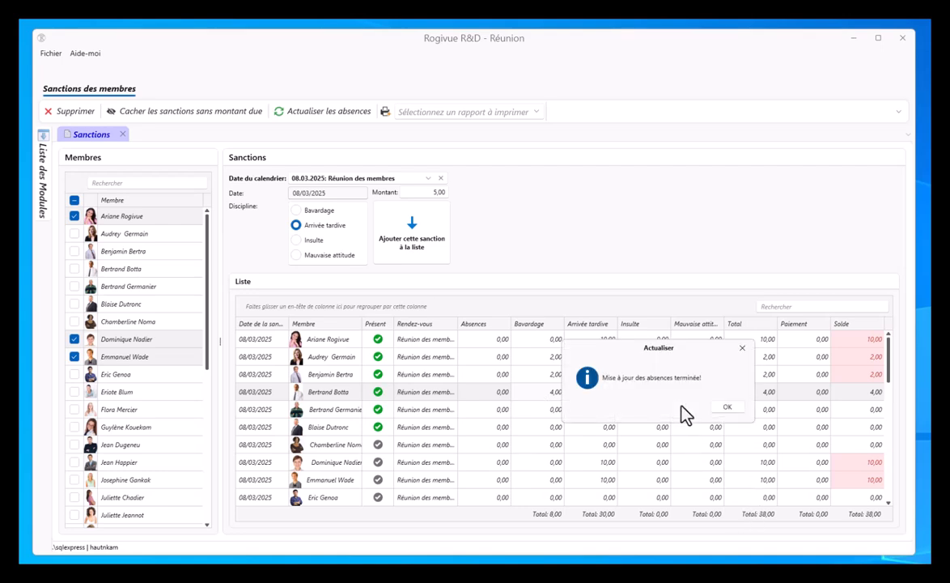
pyautogui.click(735, 406)
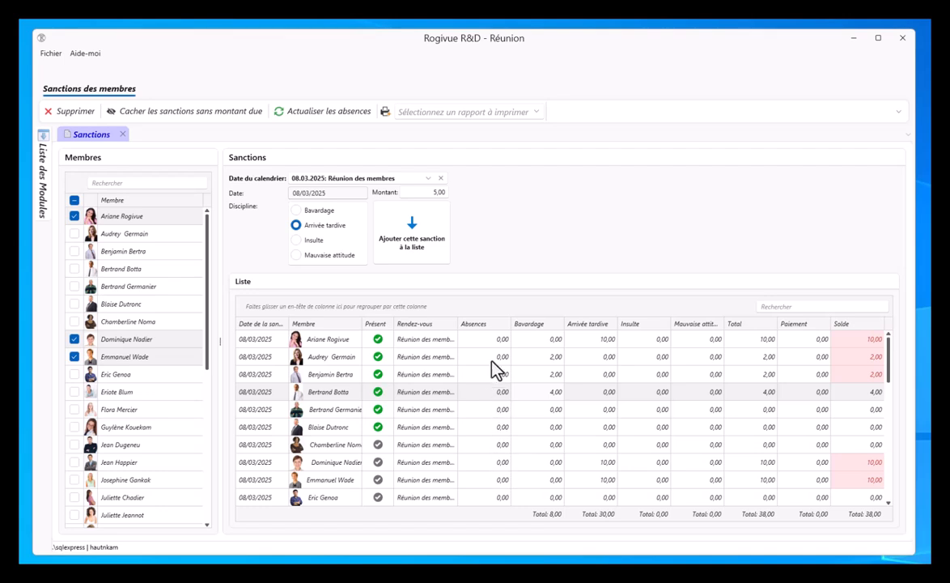
pyautogui.scroll(-8, 488, 377)
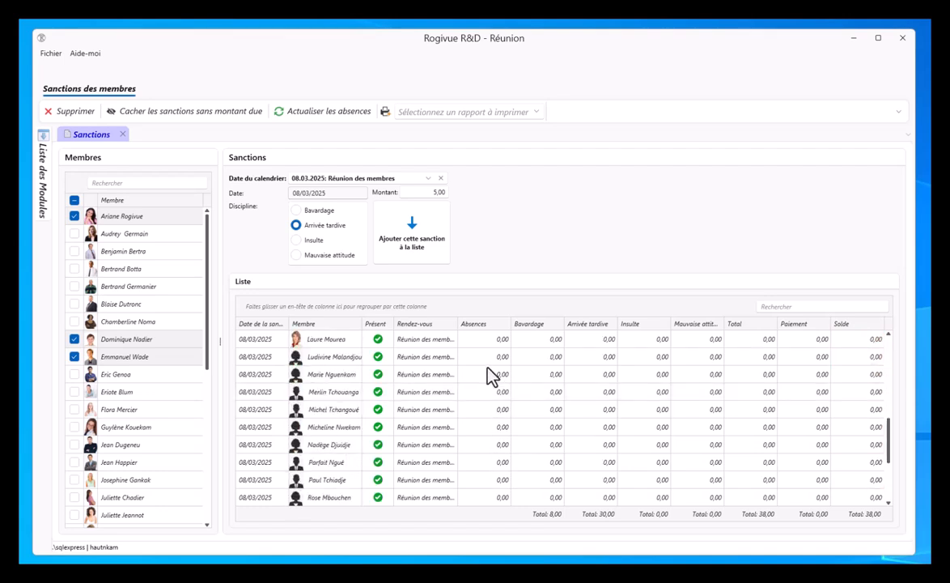
pyautogui.scroll(8, 488, 375)
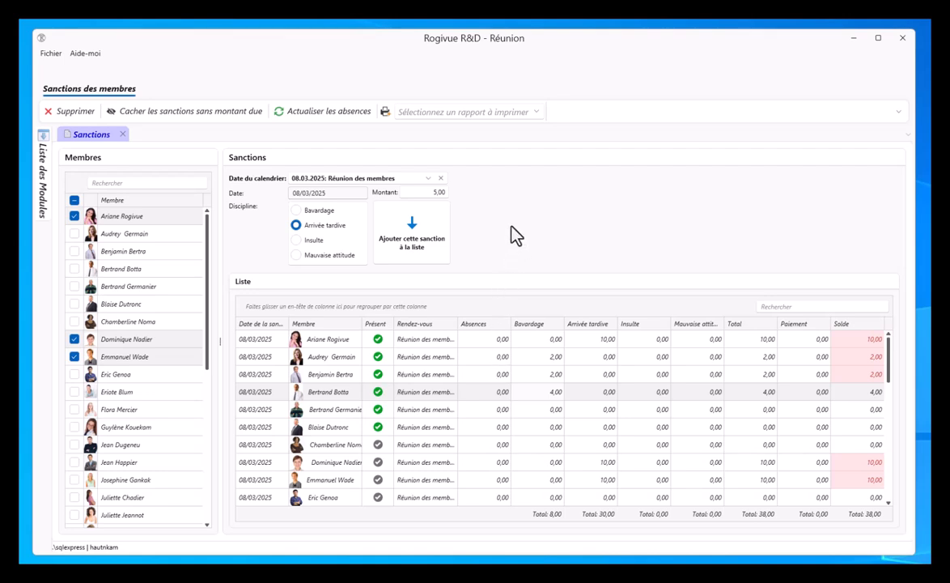
pyautogui.click(122, 134)
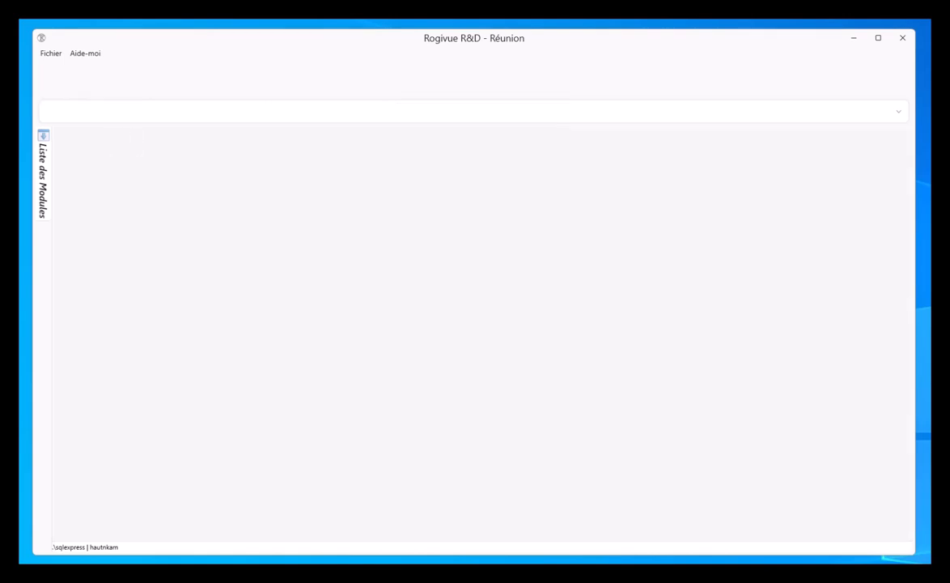